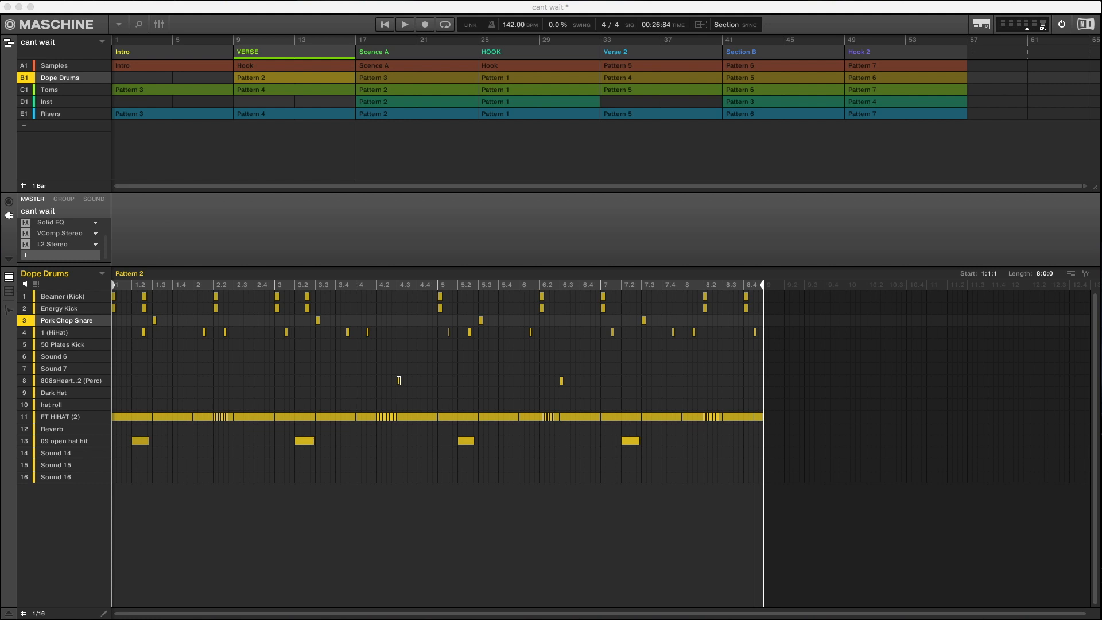
Step: Play back the arrangement and display the master channel's effect plug-ins
key(space)
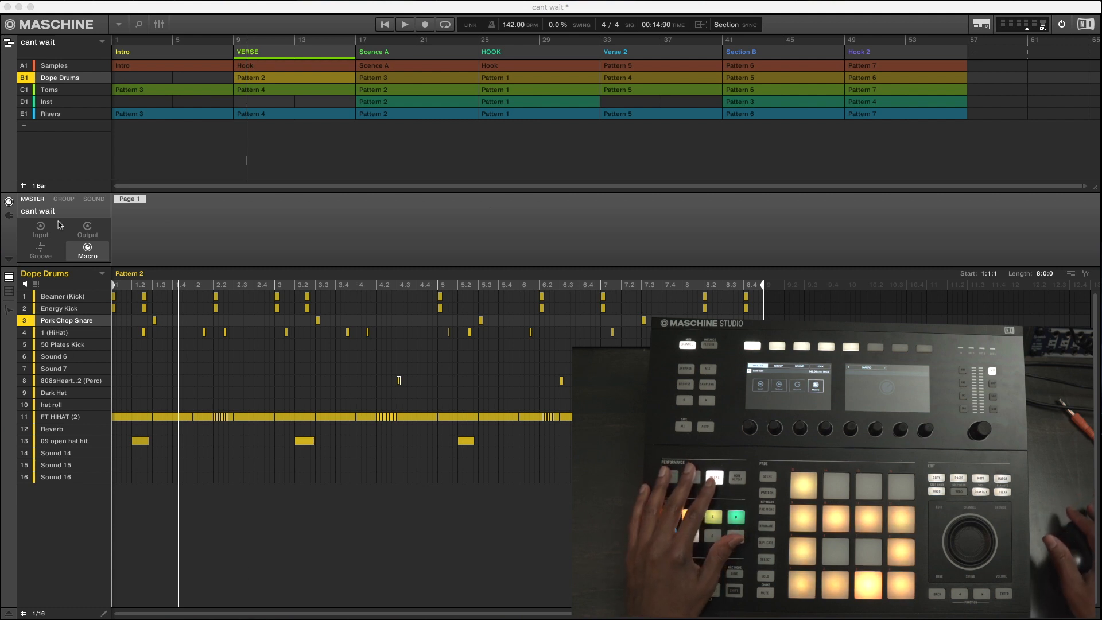
click(12, 217)
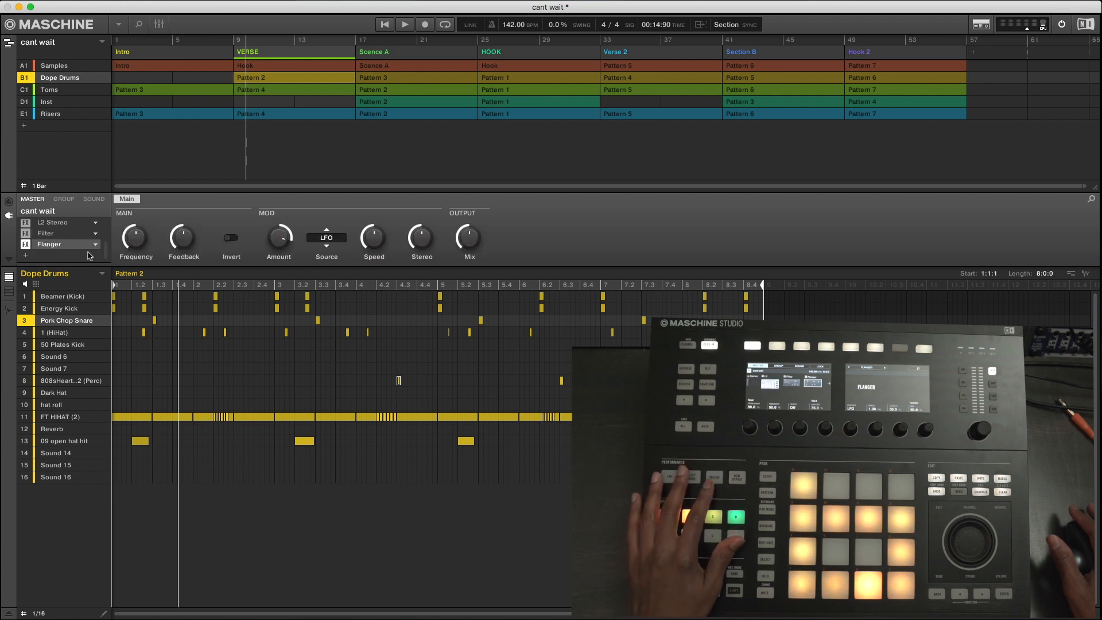
Step: Open the master macro's page assignments and assign the Filter's Main Cutoff parameter to the first macro slot
click(9, 262)
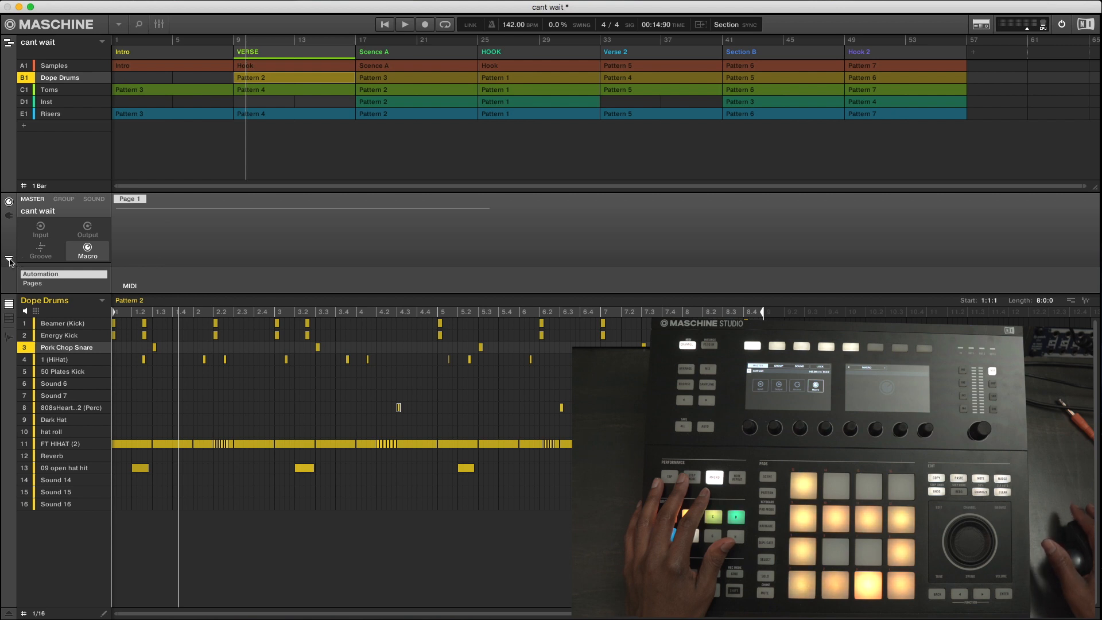
click(9, 261)
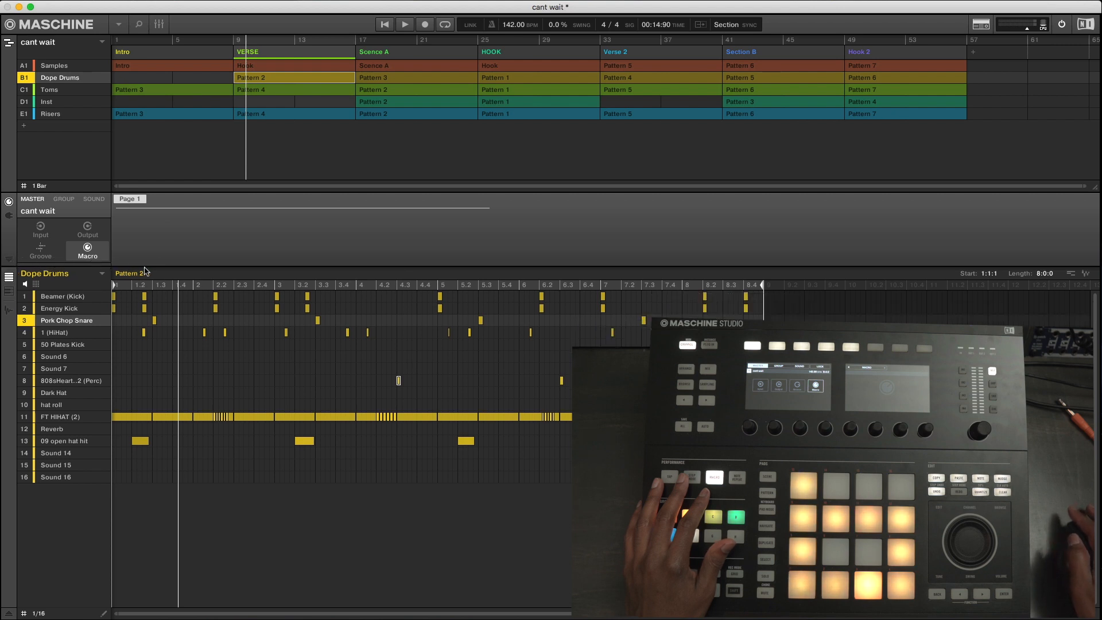
click(8, 264)
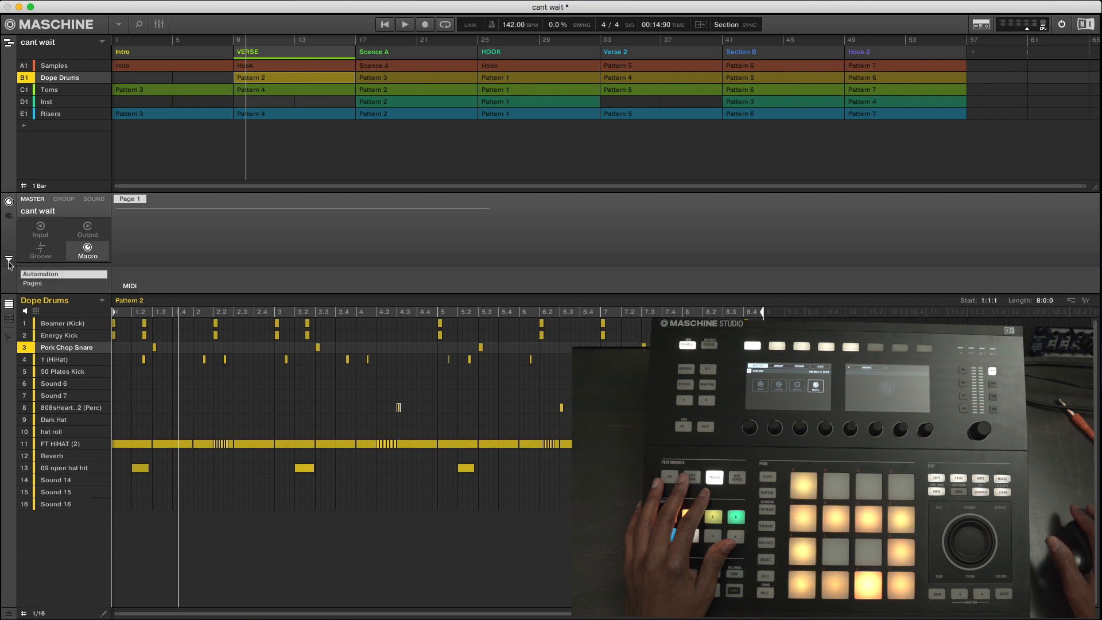
click(38, 284)
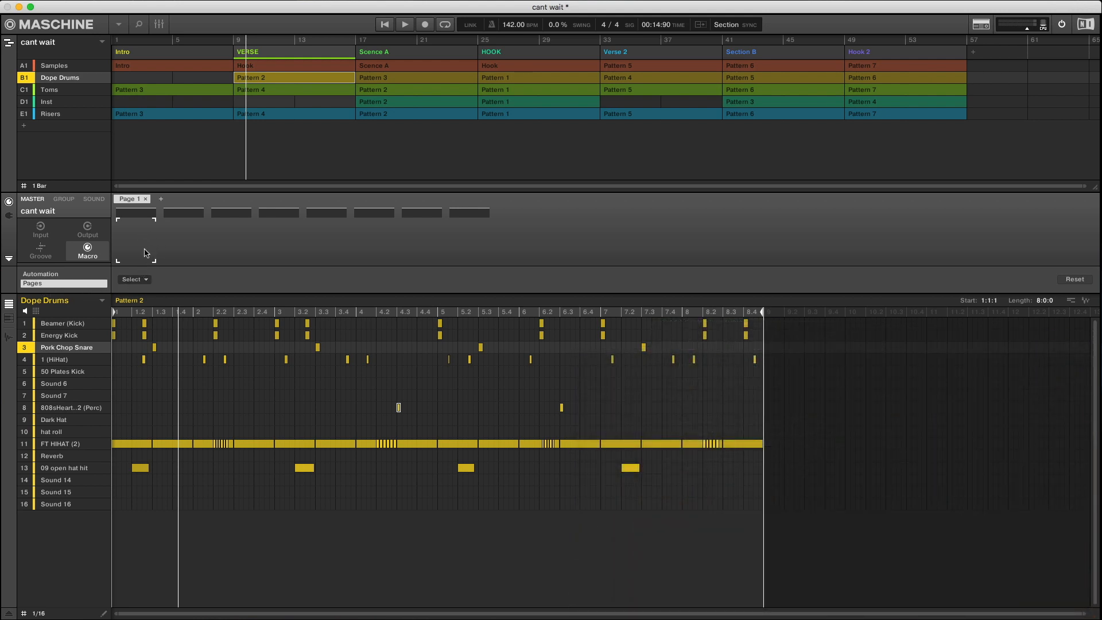
click(148, 281)
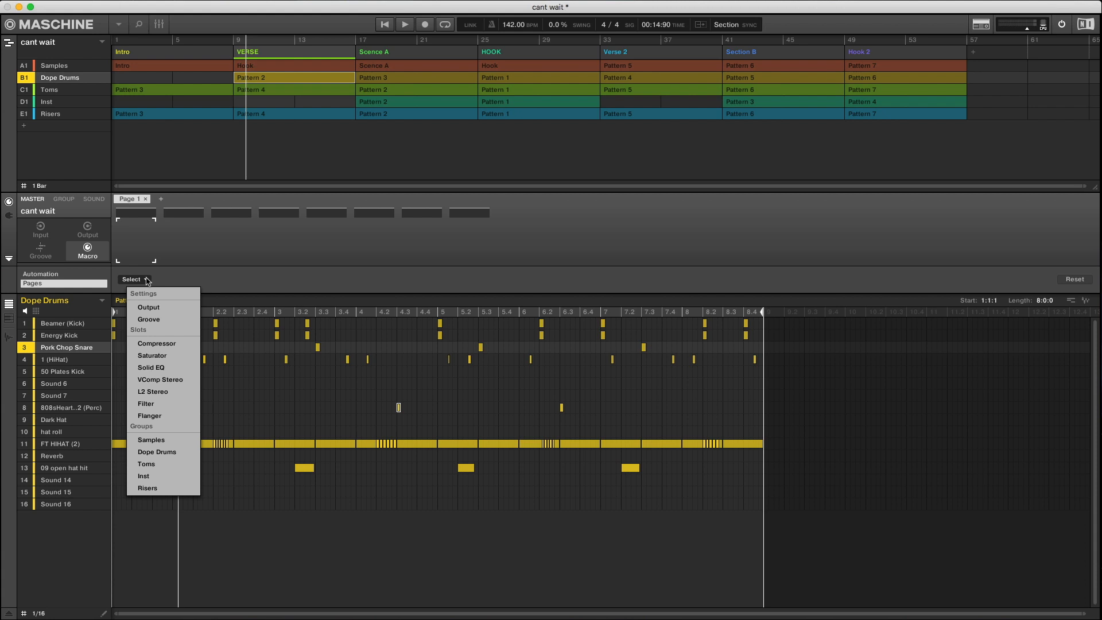
click(169, 404)
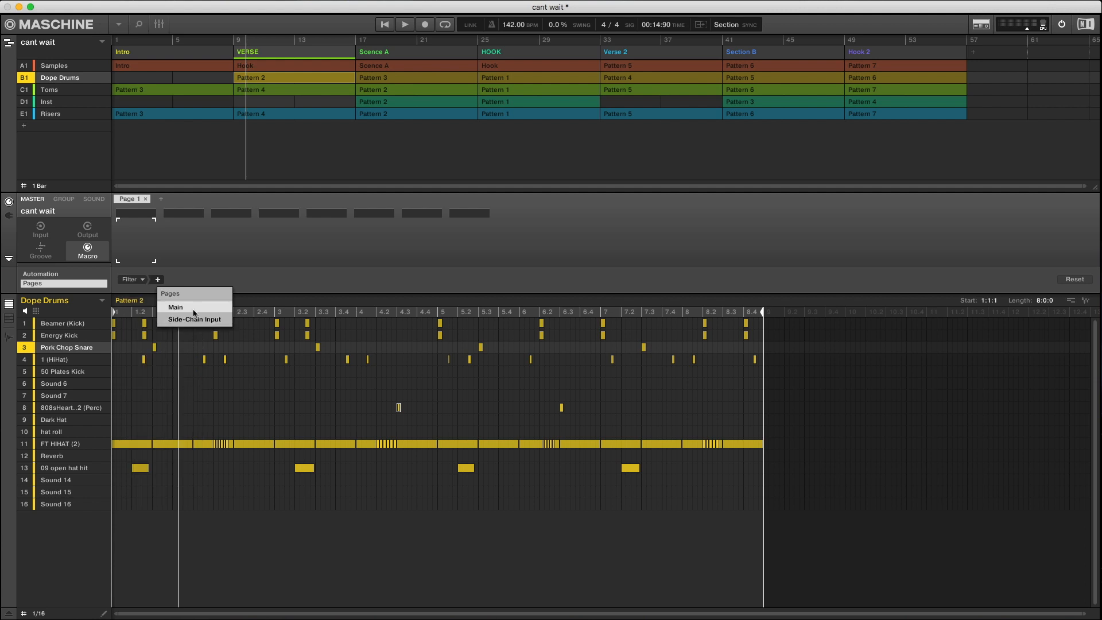
click(175, 307)
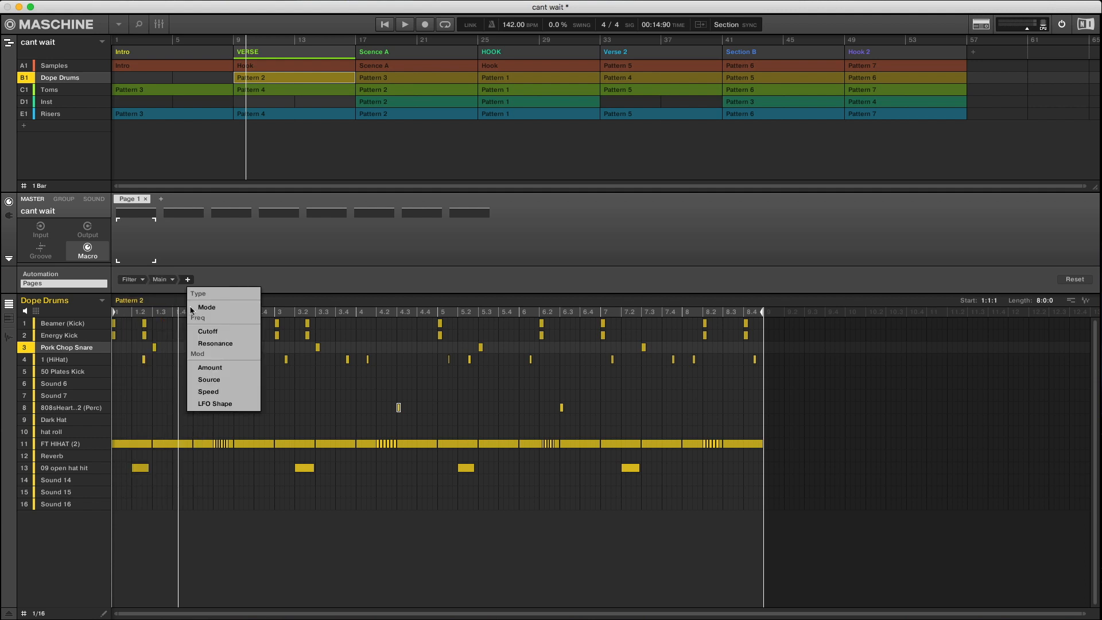
click(219, 331)
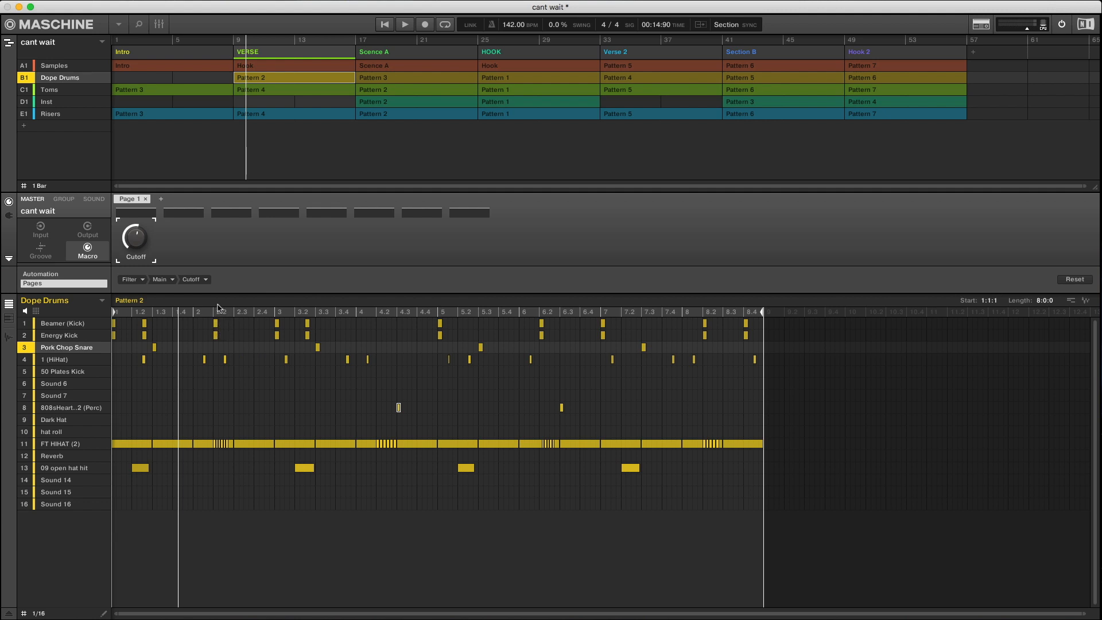
Step: Assign the Filter's Main Resonance parameter to the second master macro slot
click(194, 241)
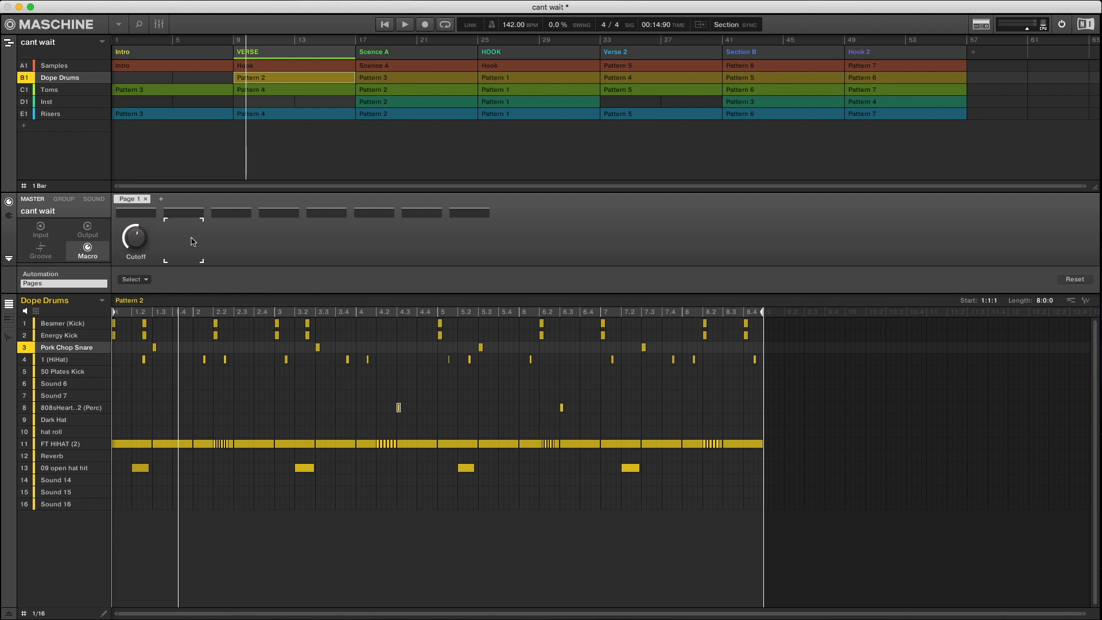
click(147, 281)
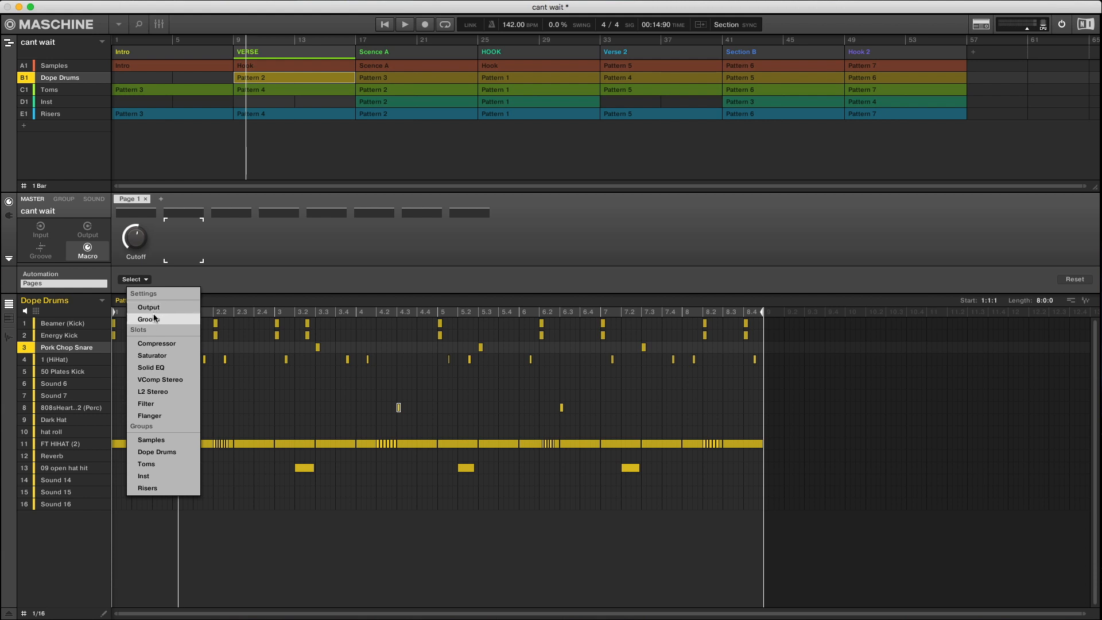
click(166, 403)
click(194, 309)
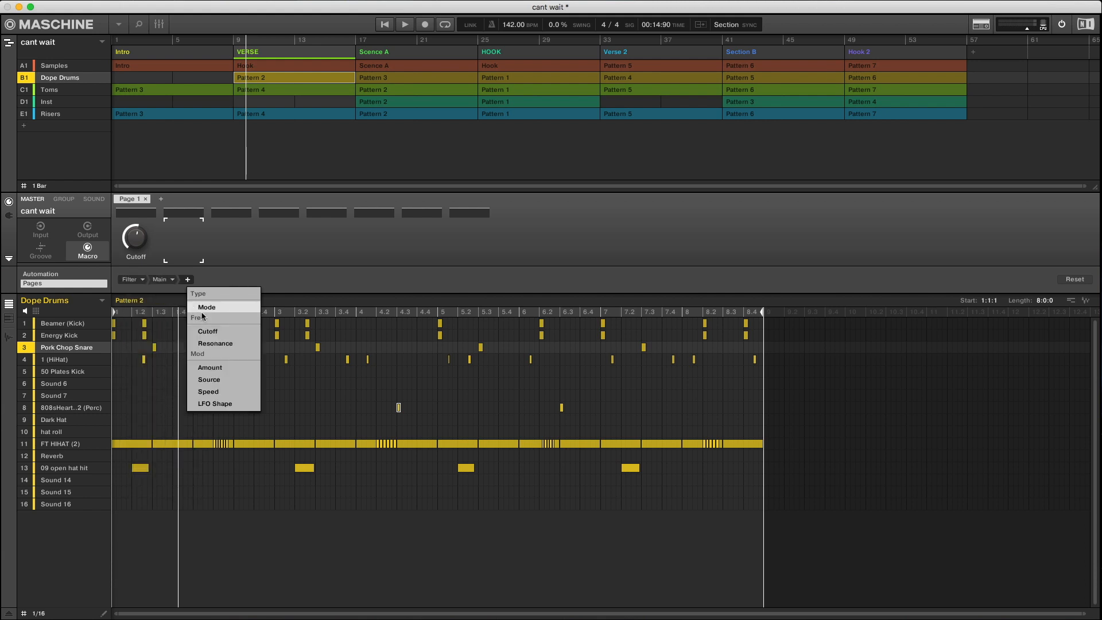
click(229, 344)
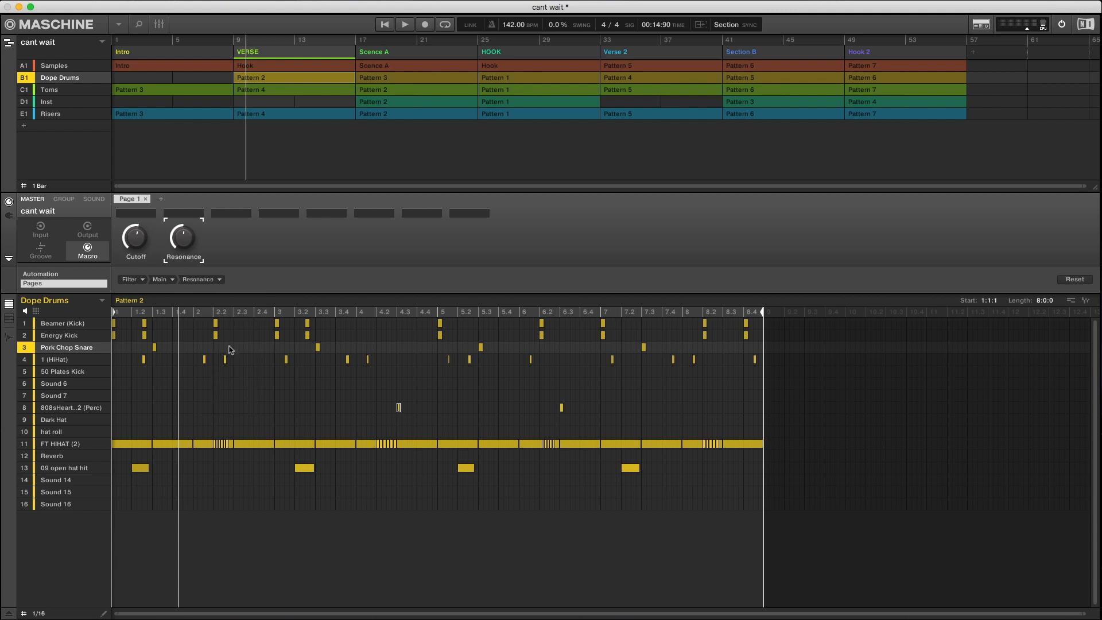
Step: Assign the Flanger's Mix parameter to the third master macro slot
click(247, 250)
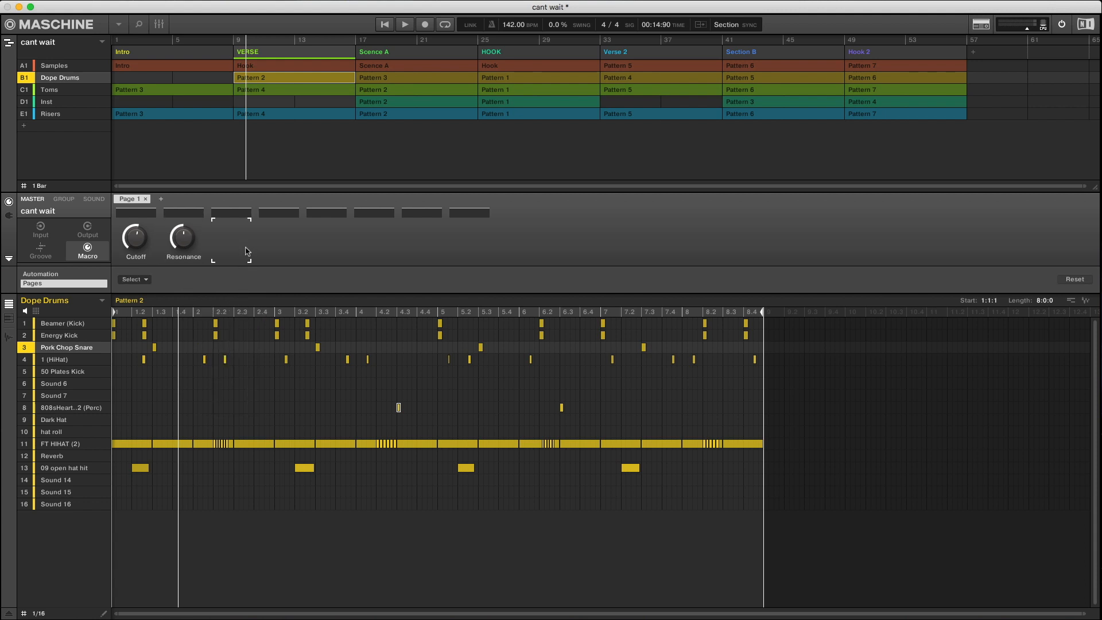
click(146, 279)
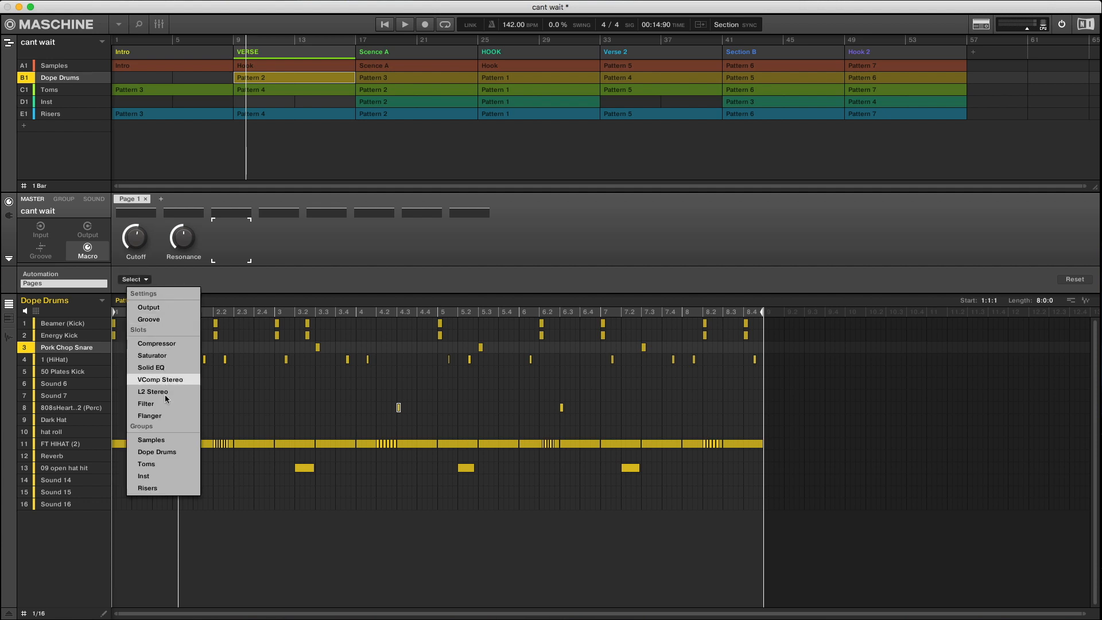
click(167, 415)
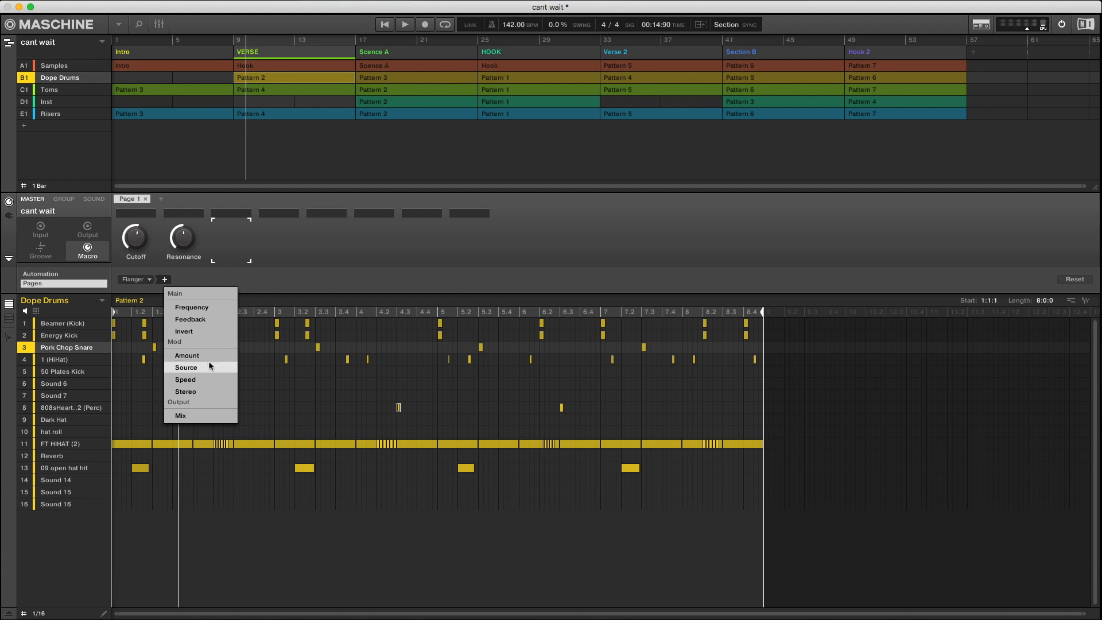
click(202, 414)
mouse_move(236, 242)
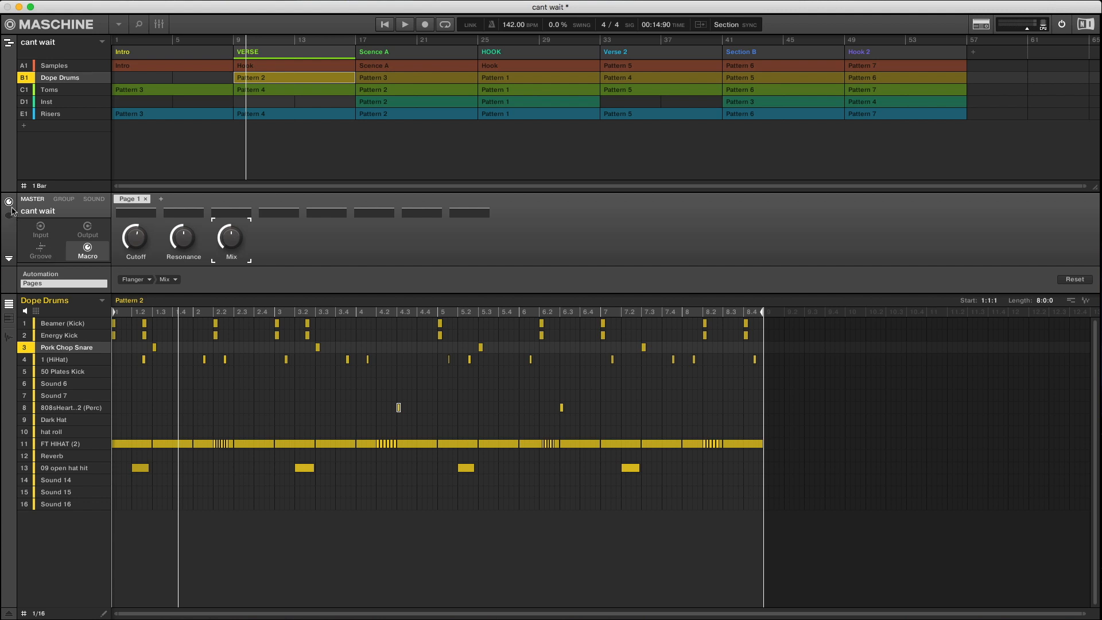
click(10, 260)
click(10, 260)
click(284, 245)
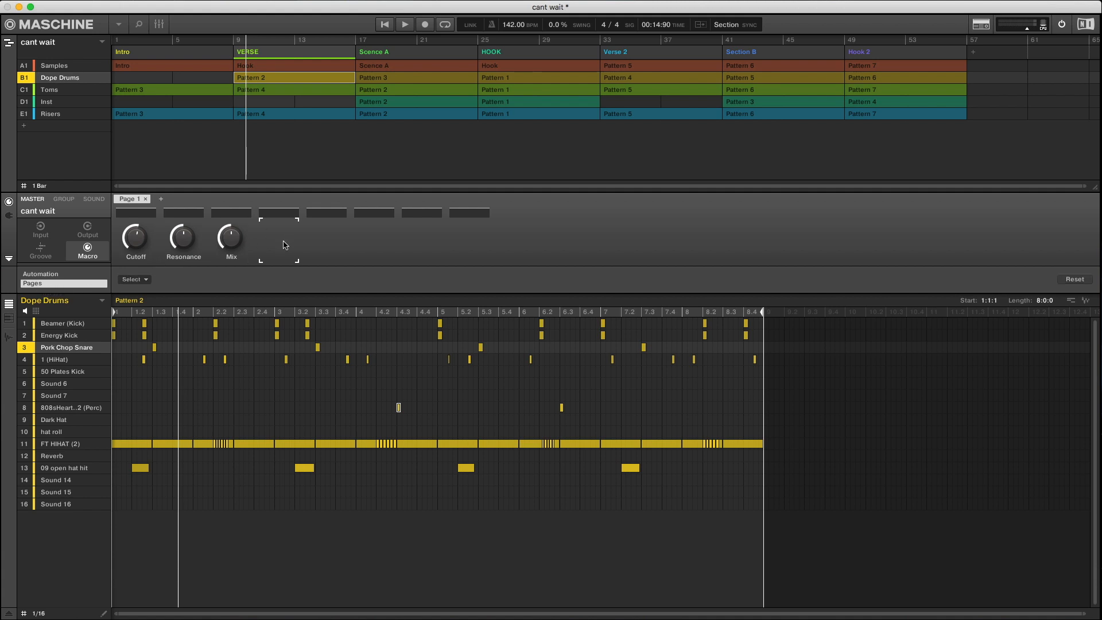
click(149, 280)
click(330, 277)
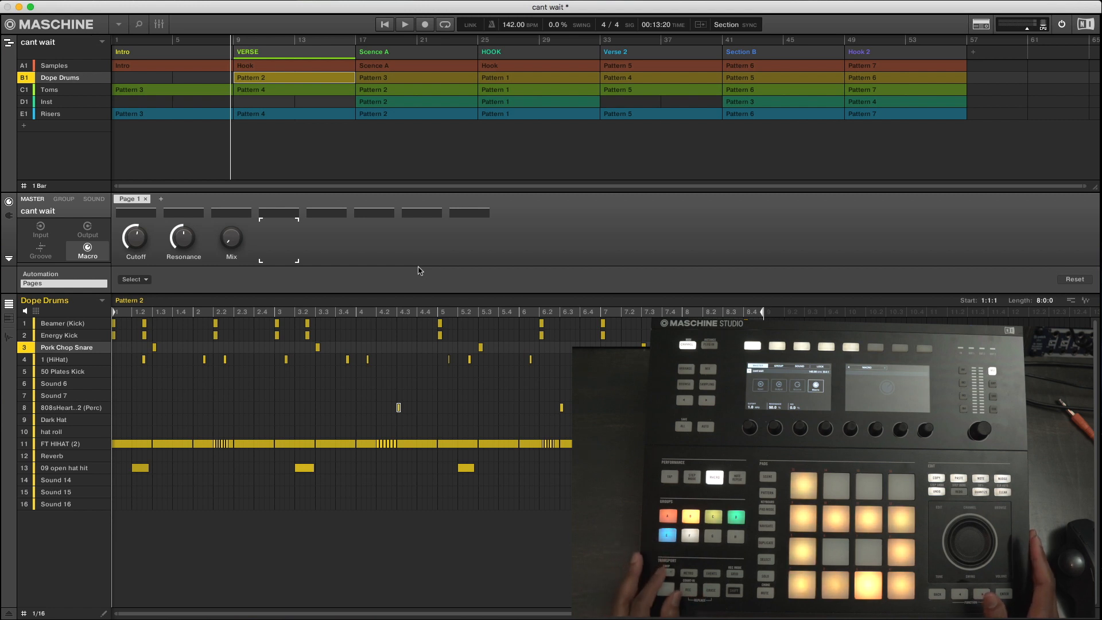
Step: Play and stop the arrangement across the Intro and VERSE scenes to audition the master effect changes
key(space)
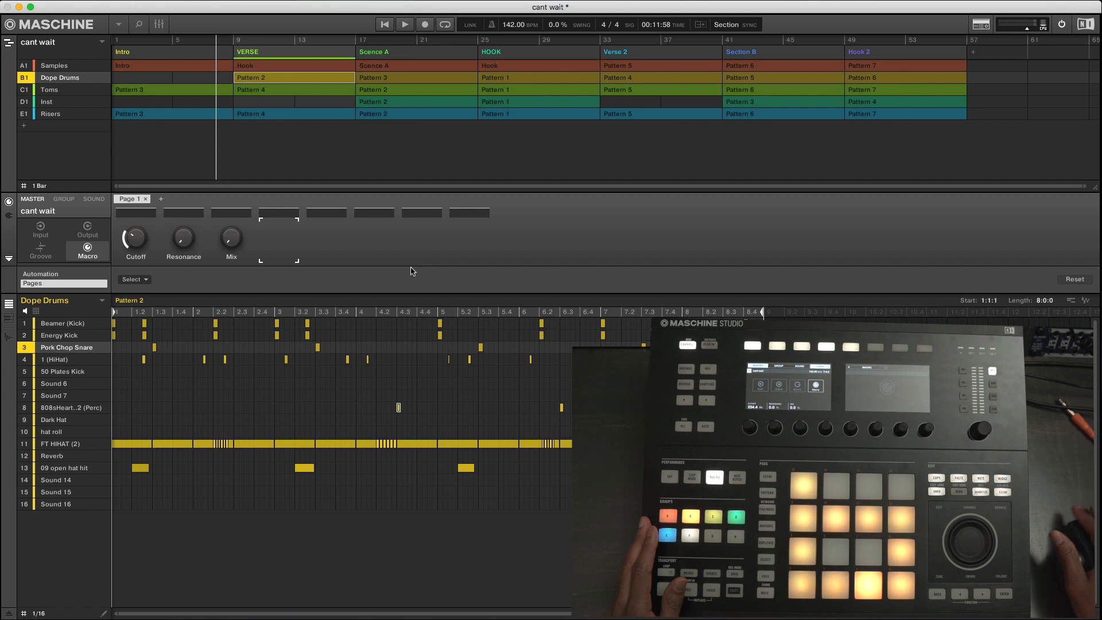
mouse_move(235, 240)
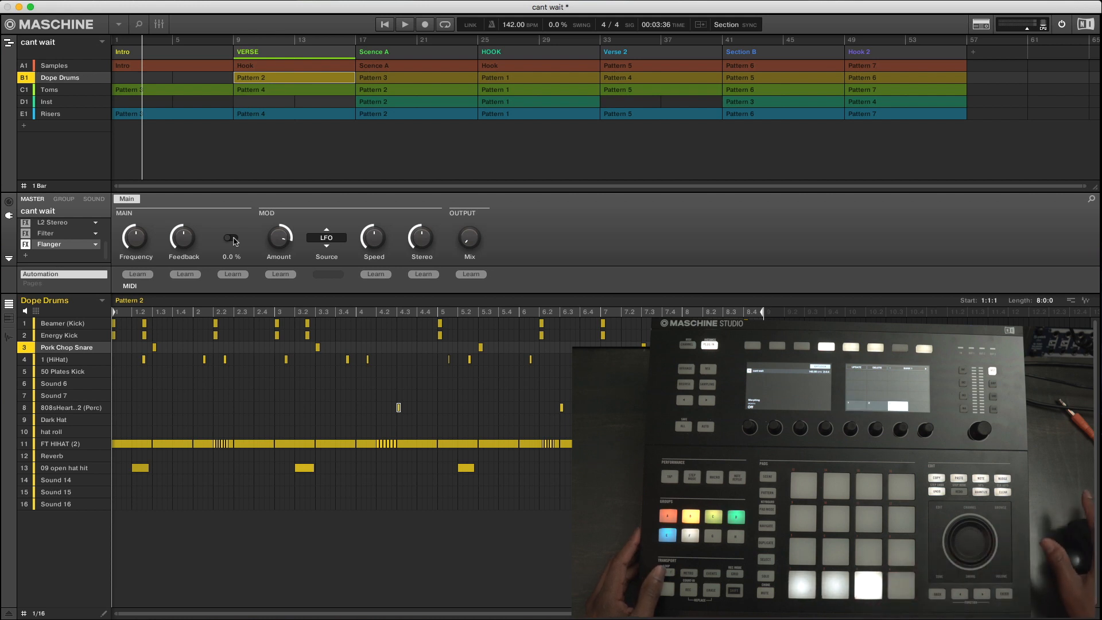
key(space)
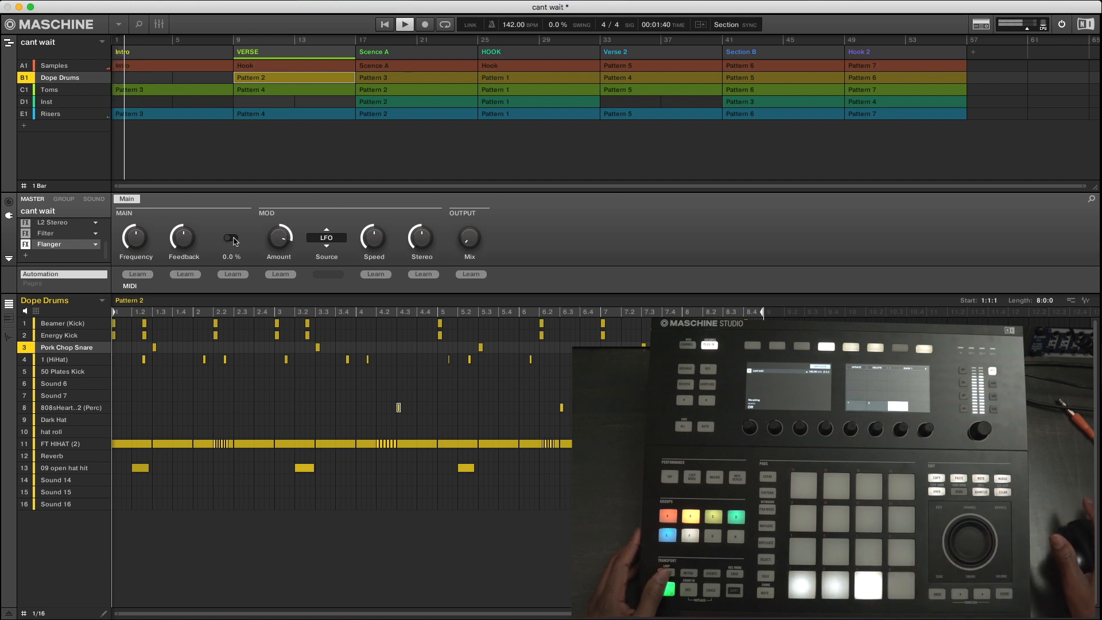
key(space)
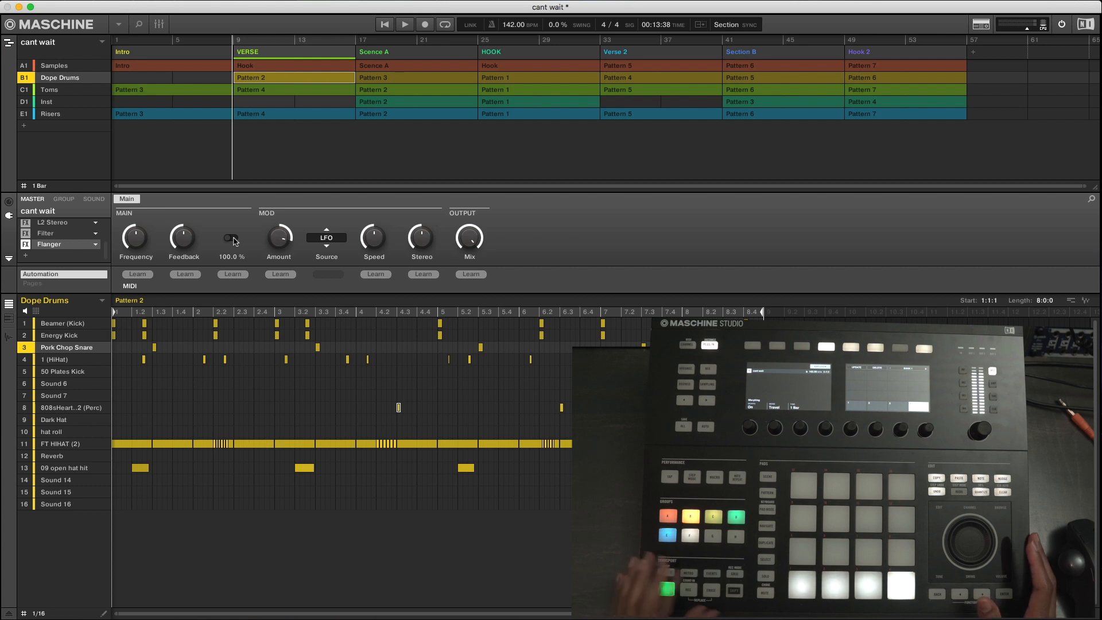
key(space)
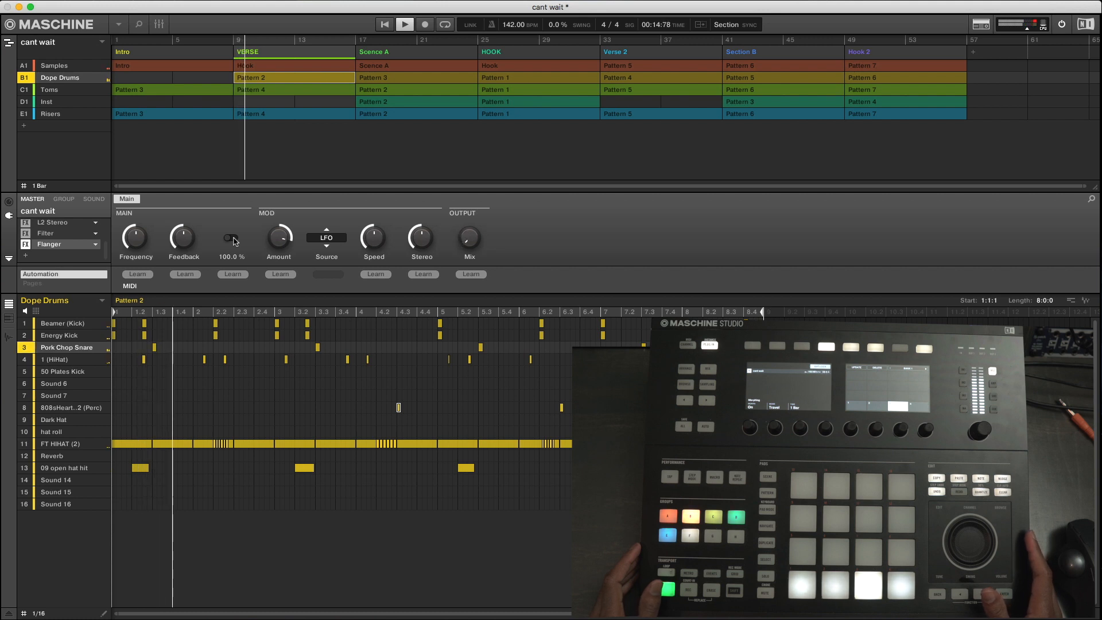
key(space)
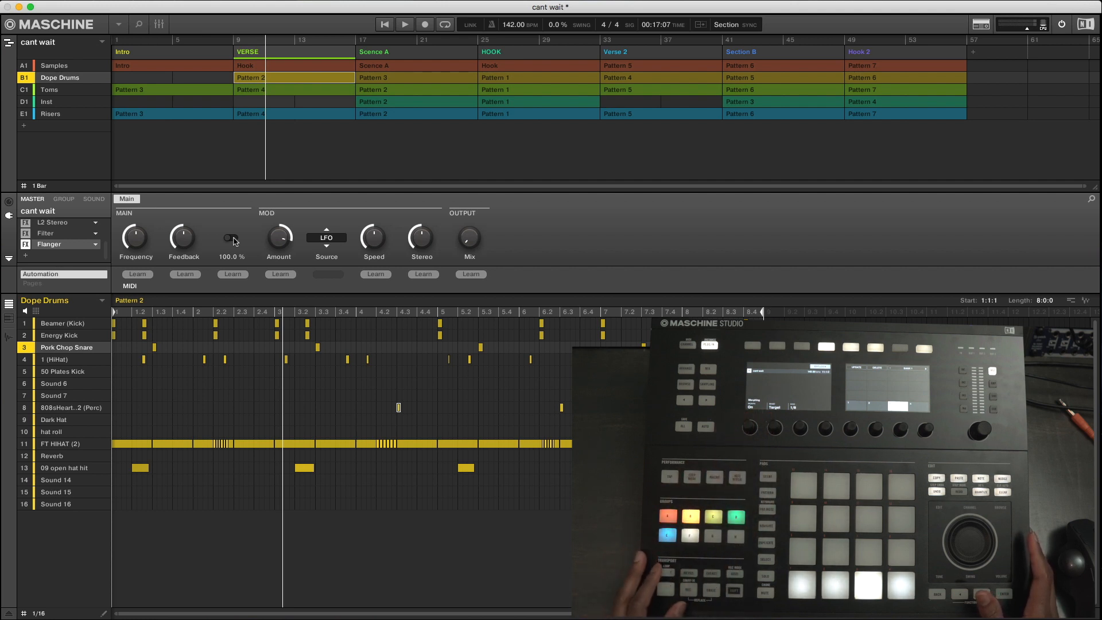
key(space)
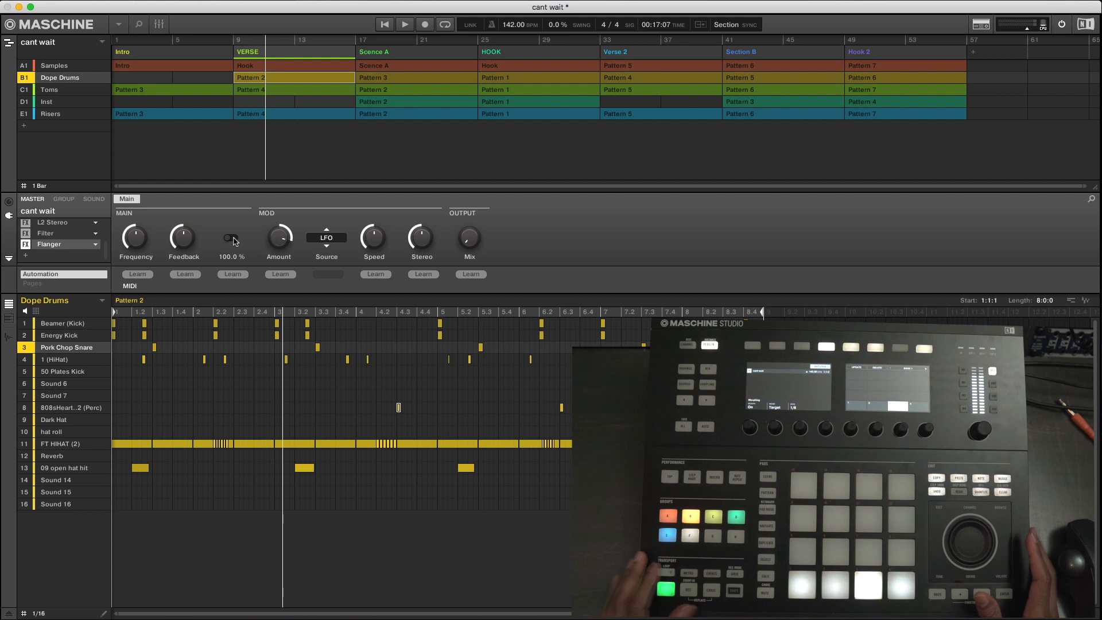